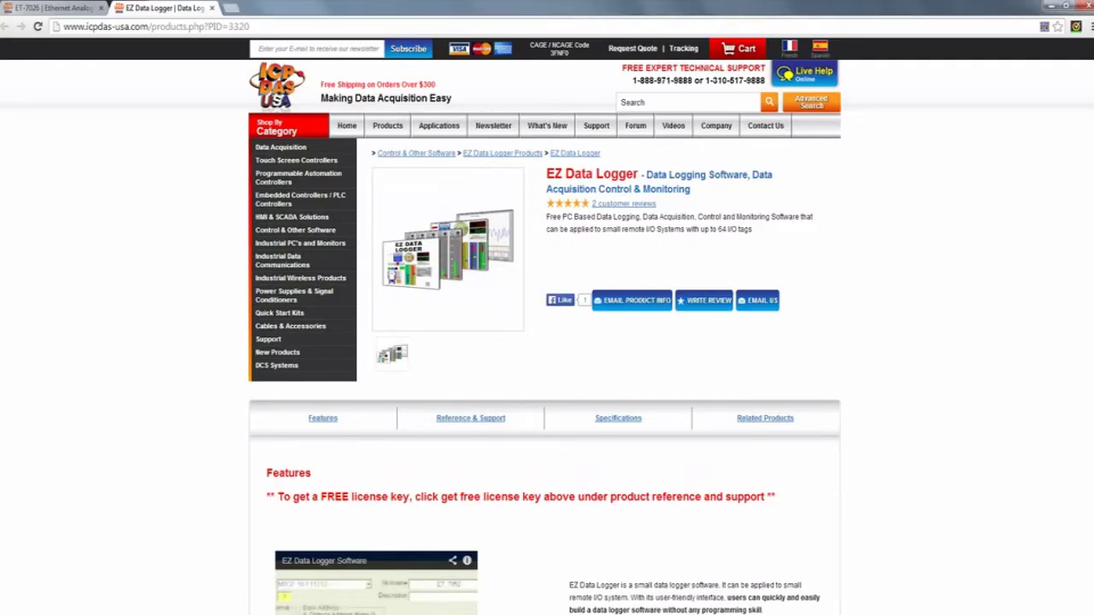
Step: Scroll the EZ Data Logger product page past the Features list to Reference & Support
{"action": "scroll", "coordinate": [1091, 193], "scroll_direction": "down", "scroll_amount": 15}
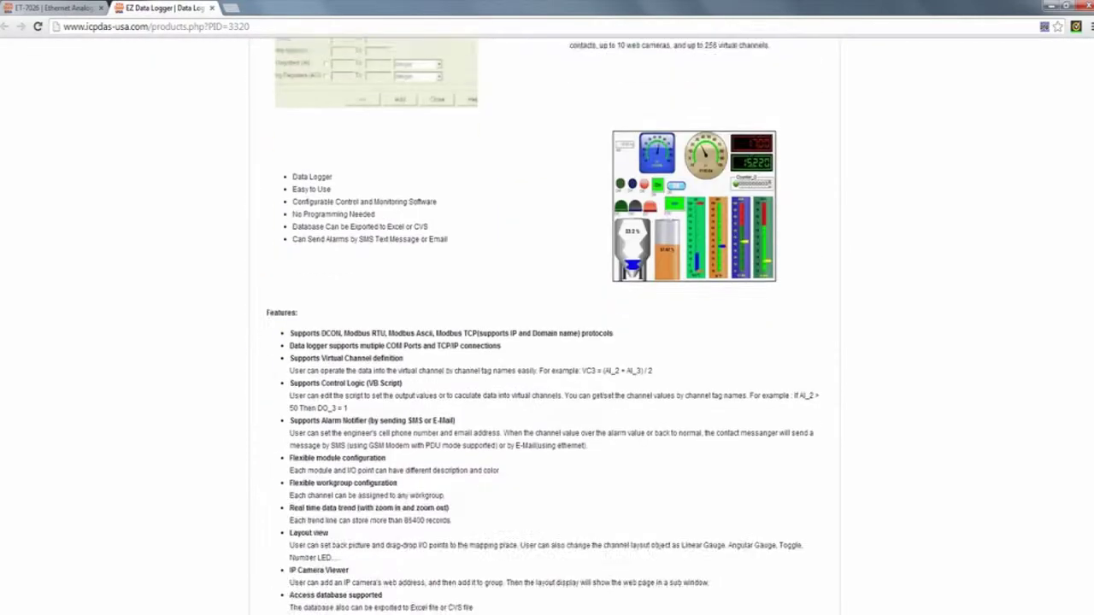
{"action": "scroll", "coordinate": [1091, 193], "scroll_direction": "down", "scroll_amount": 4}
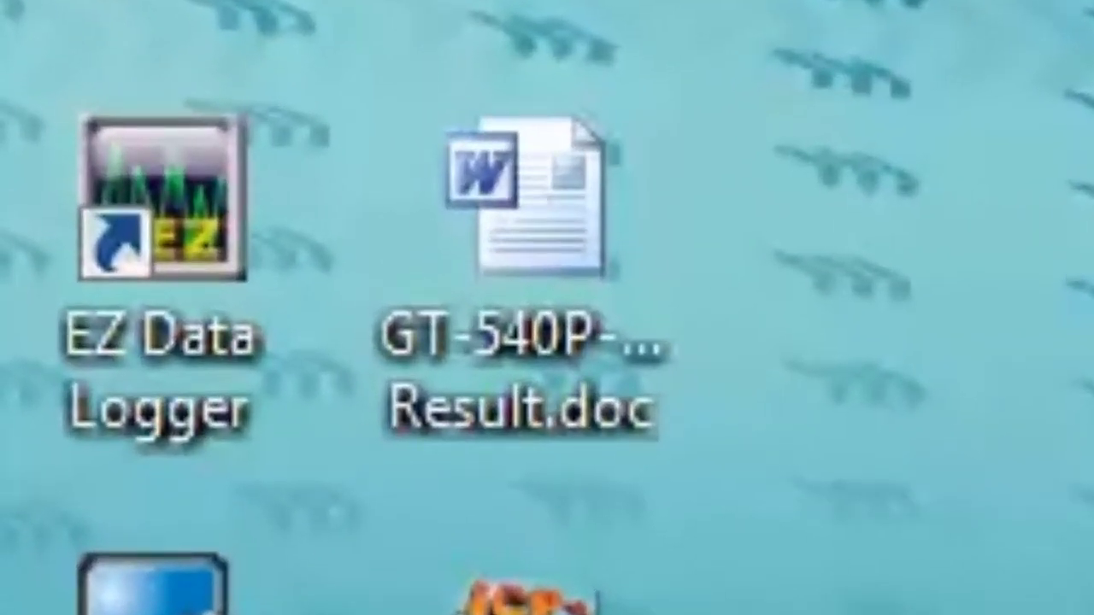
Step: Launch EZ Data Logger from its desktop shortcut, opening the ET-7026 project
{"action": "right_click", "coordinate": [174, 334]}
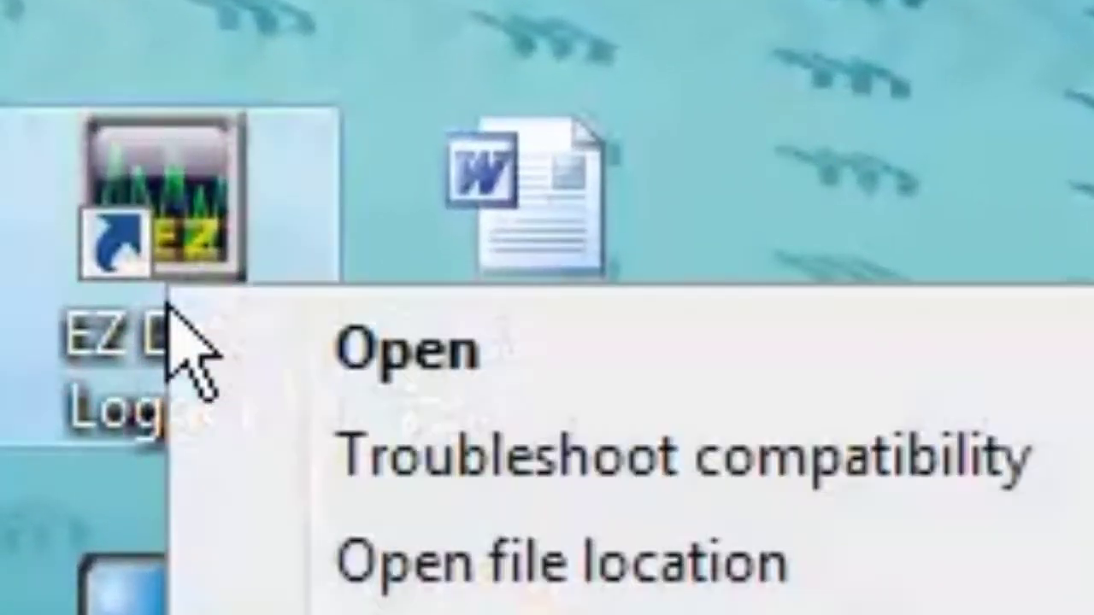
{"action": "key", "text": "Escape"}
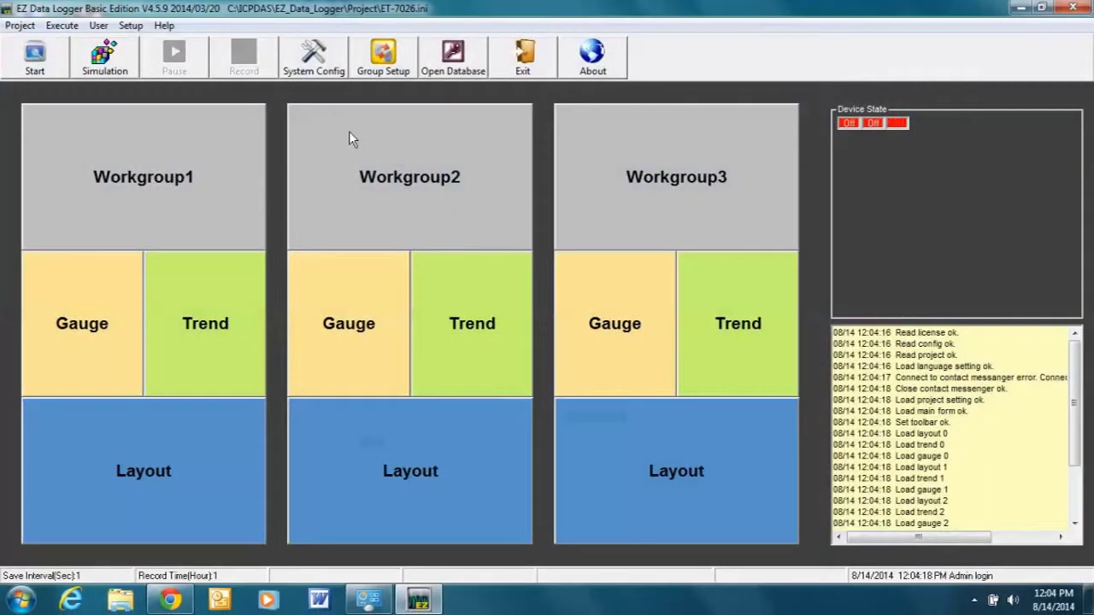
{"action": "left_click", "coordinate": [20, 25]}
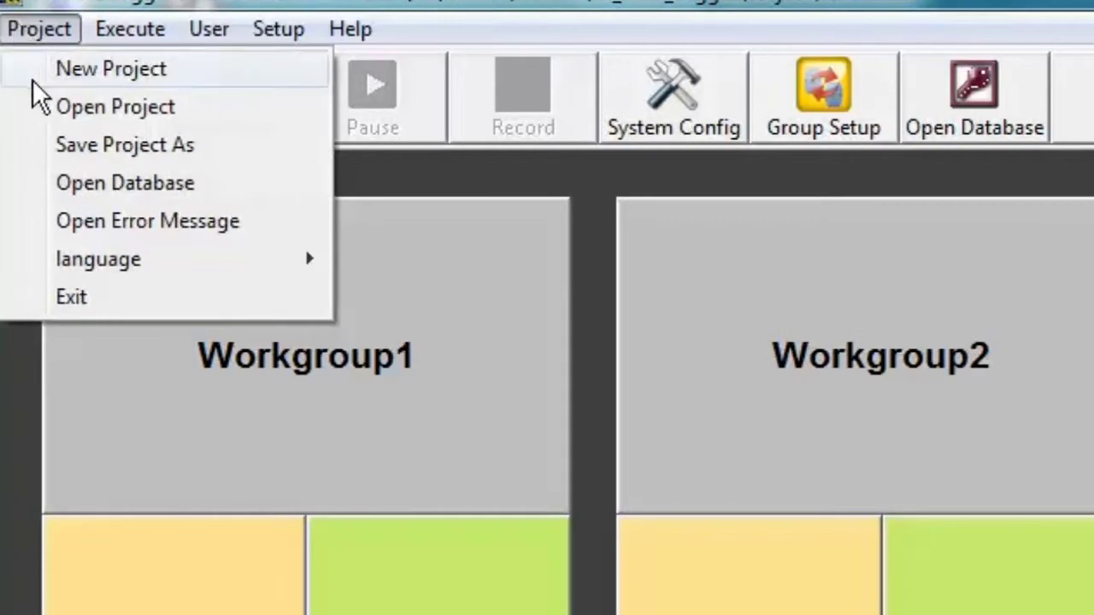
Step: Start a new project file in the Project folder with a name beginning 'ET-7026-'
{"action": "left_click", "coordinate": [79, 71]}
{"action": "type", "text": "ET-7026"}
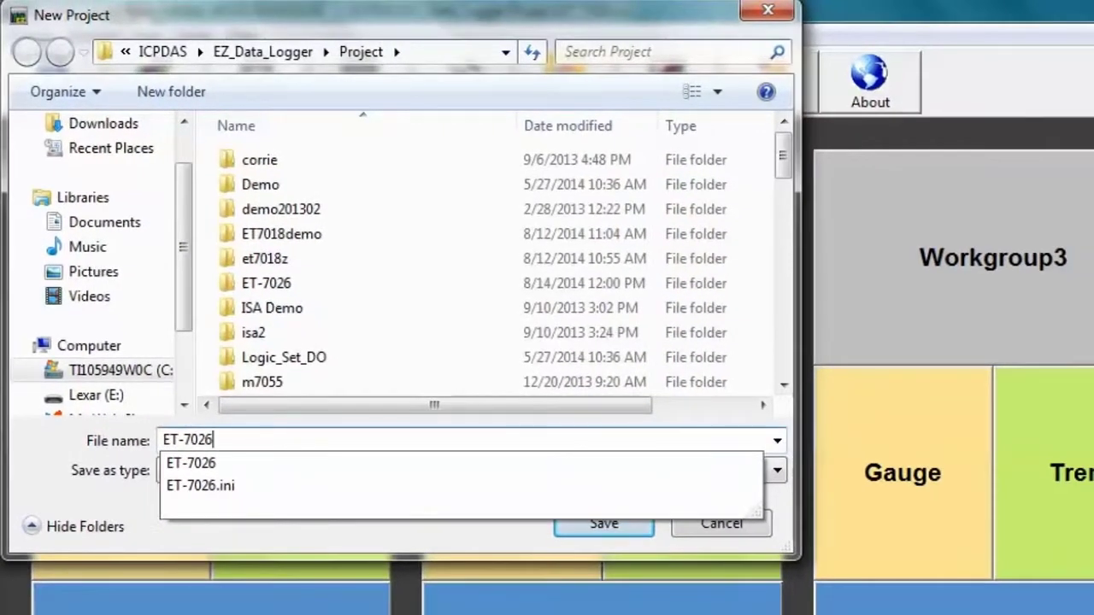
{"action": "type", "text": "-"}
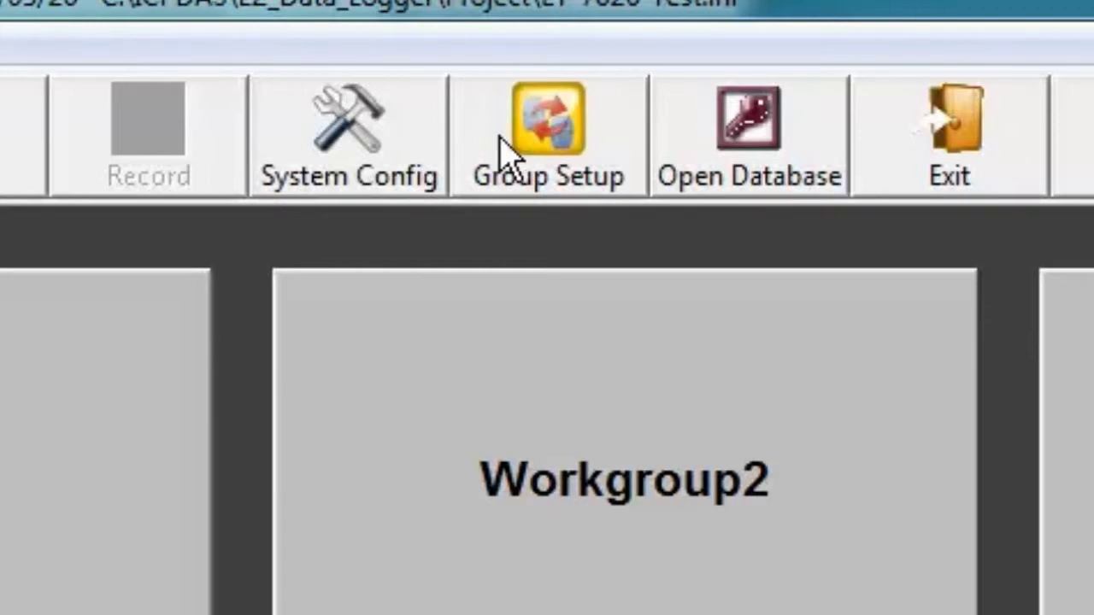
Step: Install a Modbus TCP driver for host 192.168.255.1, port 502, via Group Setup
{"action": "left_click", "coordinate": [544, 179]}
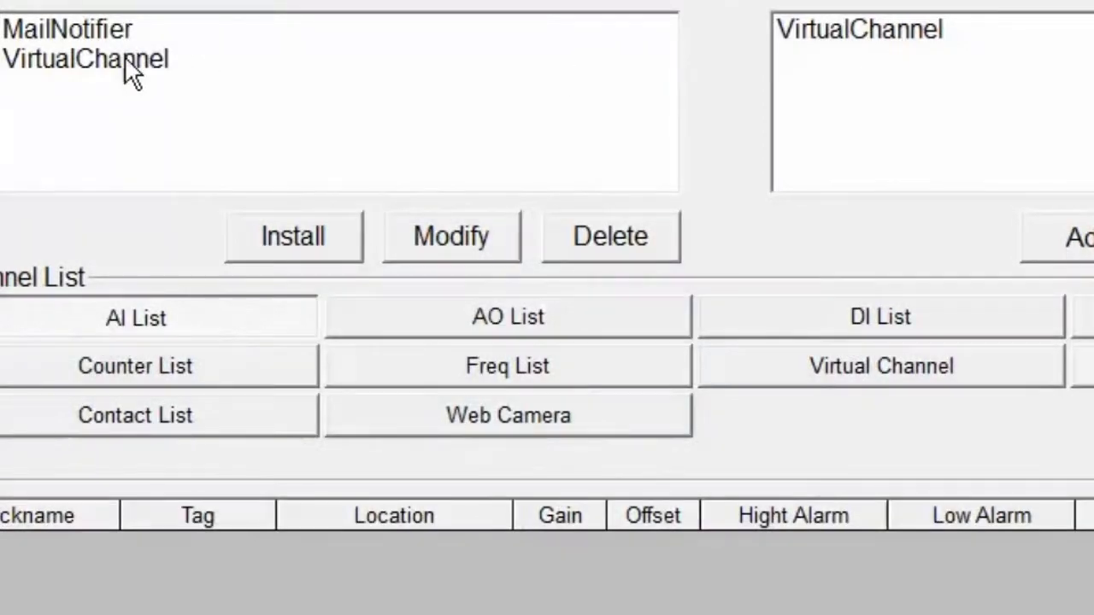
{"action": "left_click", "coordinate": [320, 250]}
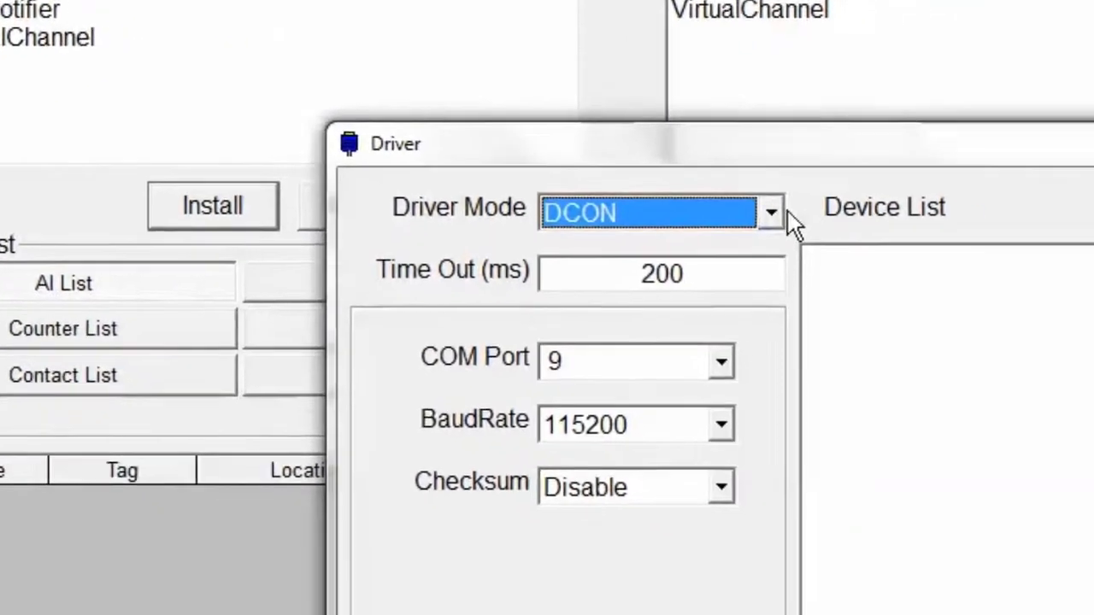
{"action": "left_click", "coordinate": [881, 242]}
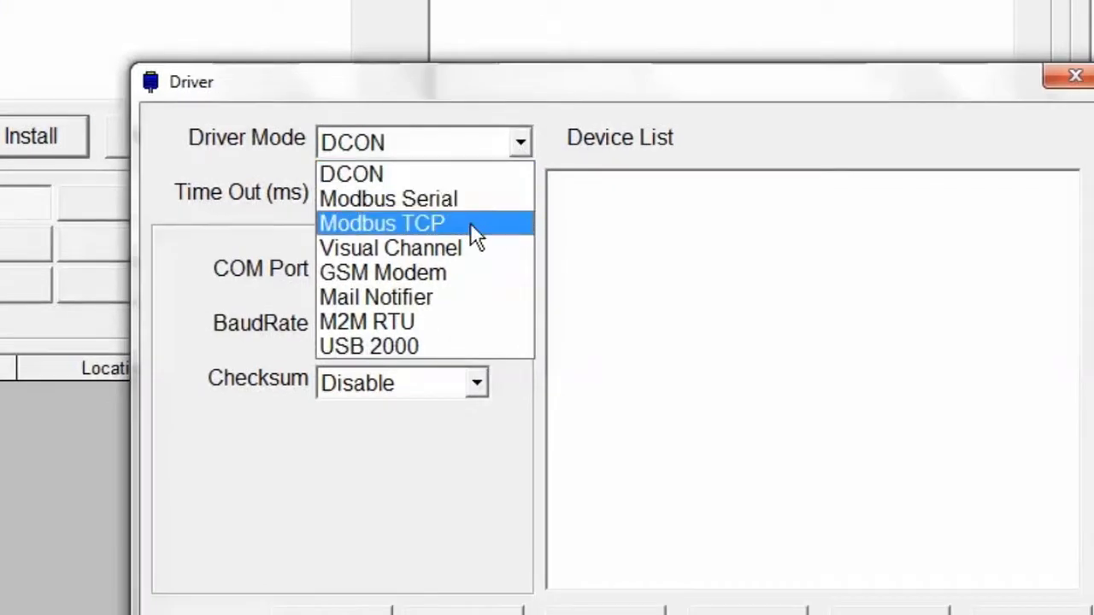
{"action": "left_click", "coordinate": [539, 245]}
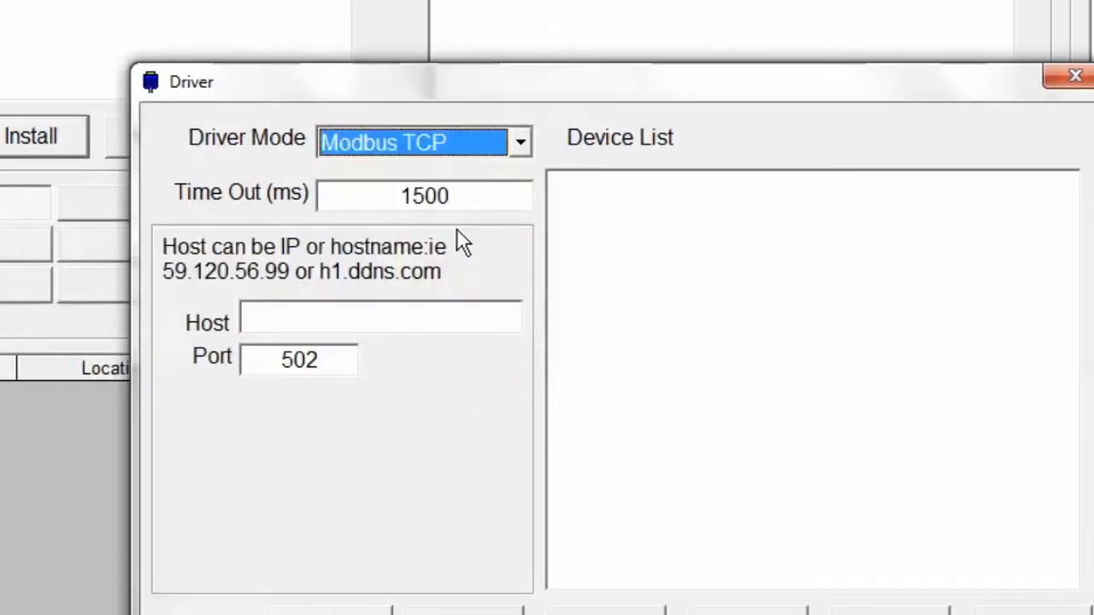
{"action": "left_click", "coordinate": [341, 308]}
{"action": "type", "text": "192"}
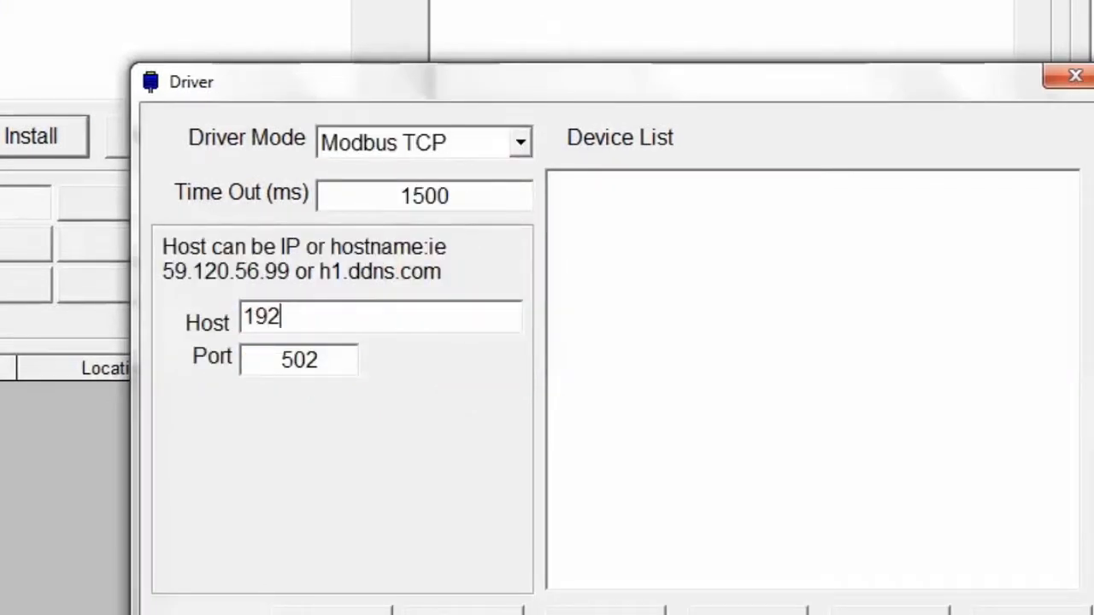
{"action": "type", "text": ".168."}
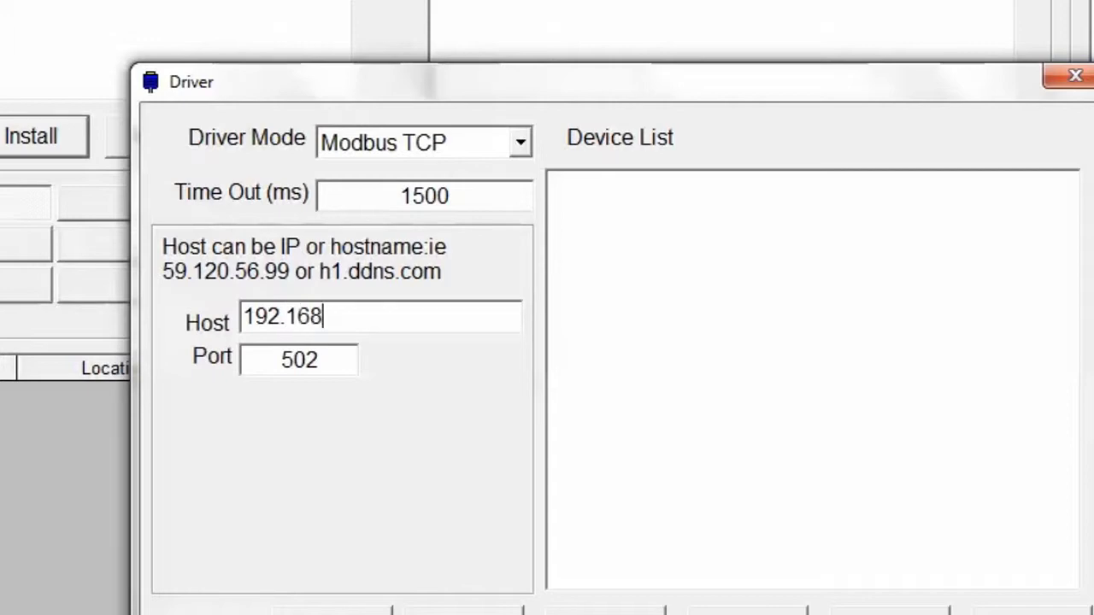
{"action": "type", "text": "255.1"}
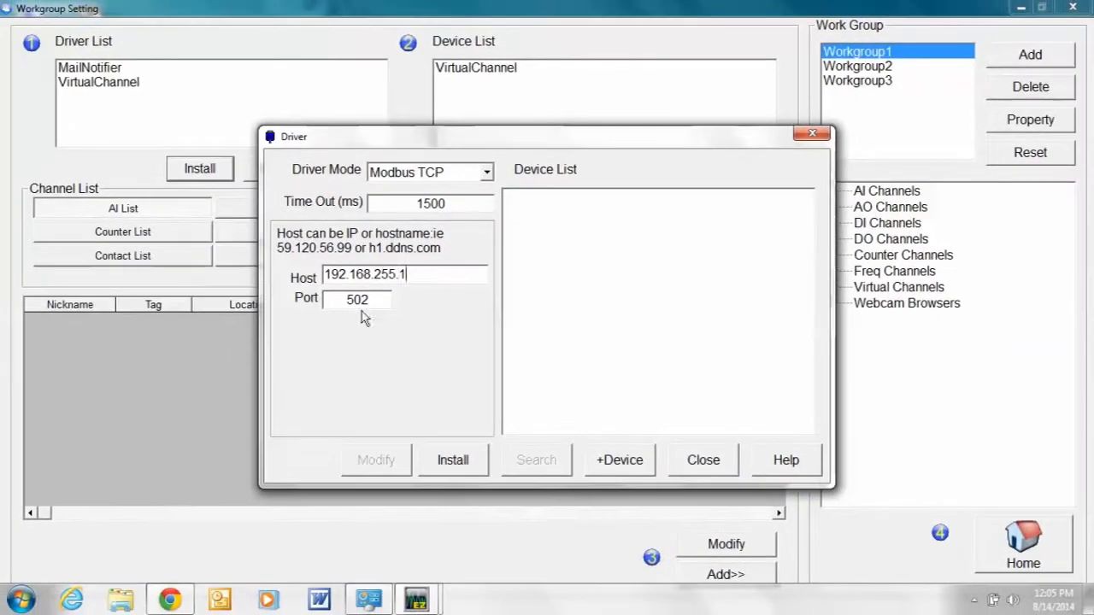
{"action": "left_click", "coordinate": [453, 460]}
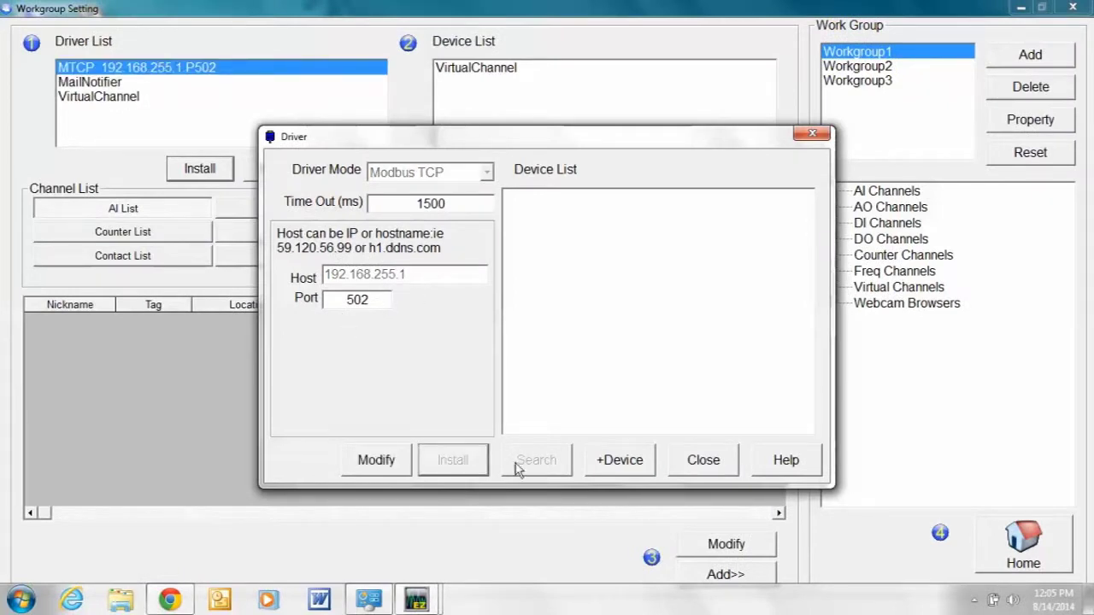
Step: Add an ET-7026 module to the Modbus TCP driver's device list, then close the Device and Driver dialogs
{"action": "left_click", "coordinate": [633, 461]}
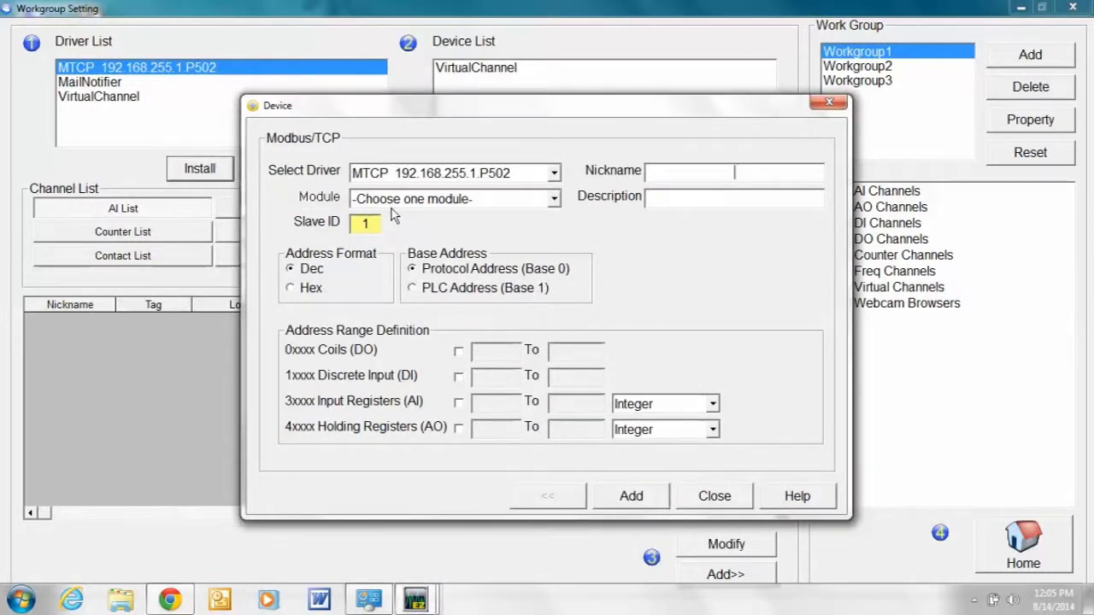
{"action": "left_click", "coordinate": [554, 198]}
{"action": "scroll", "coordinate": [432, 288], "scroll_direction": "down", "scroll_amount": 1}
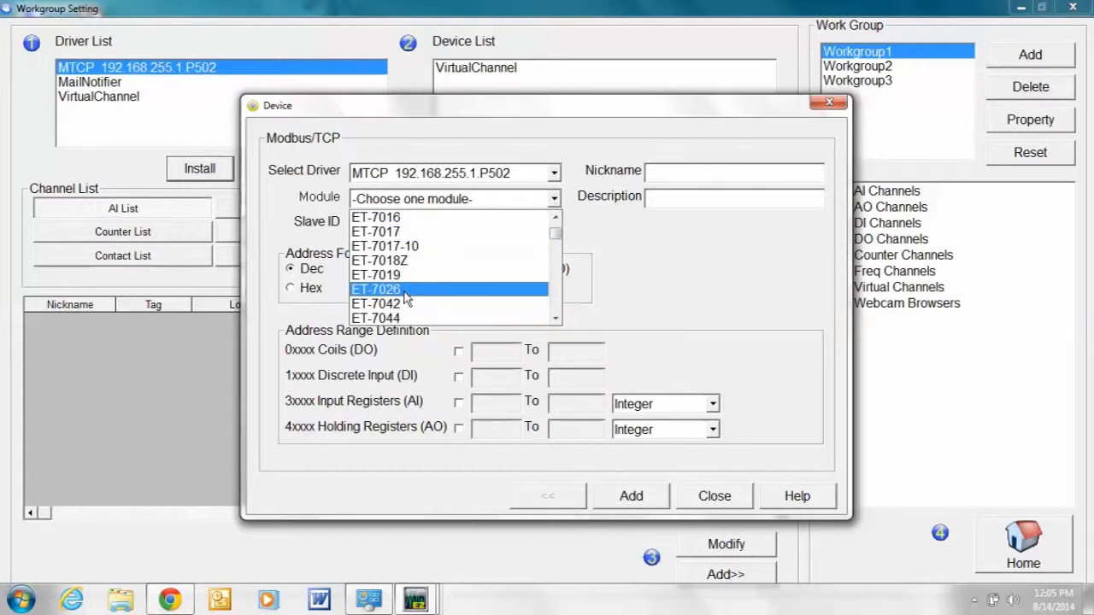
{"action": "left_click", "coordinate": [405, 290]}
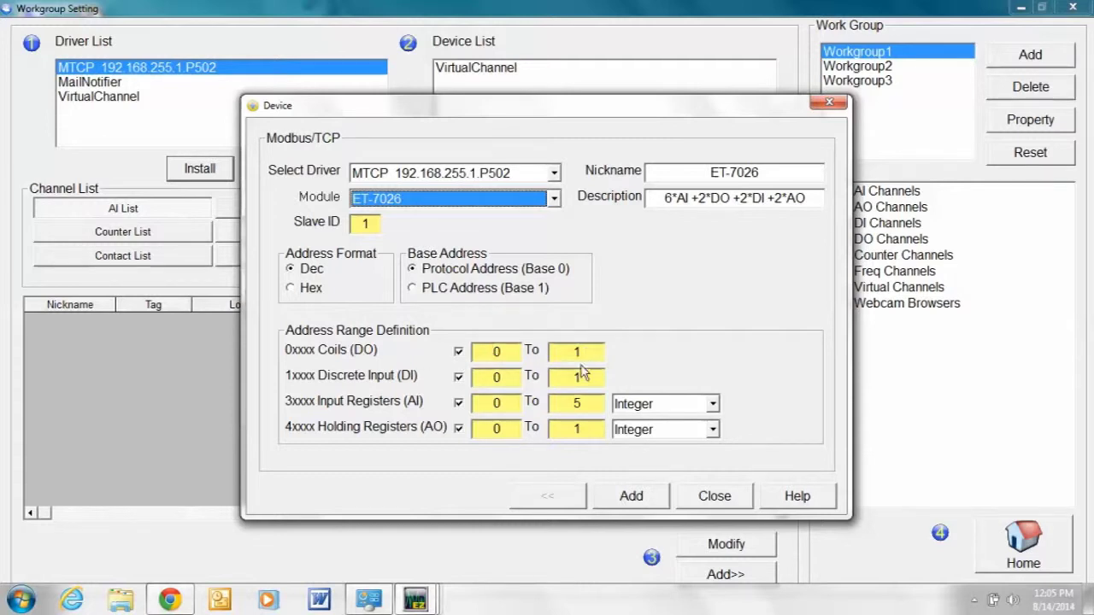
{"action": "left_click", "coordinate": [621, 497]}
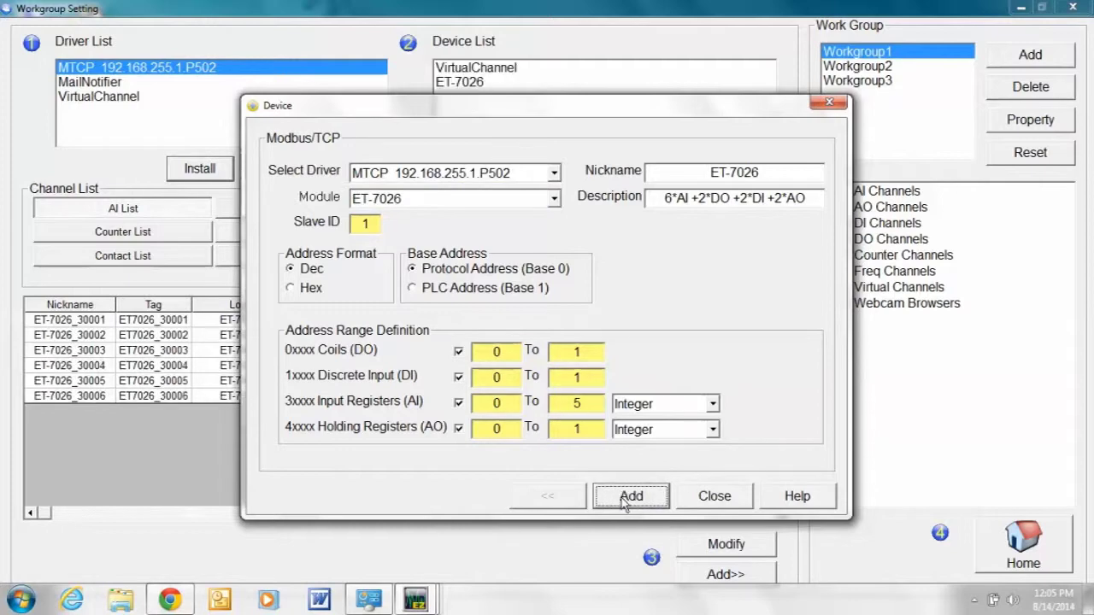
{"action": "left_click", "coordinate": [694, 497]}
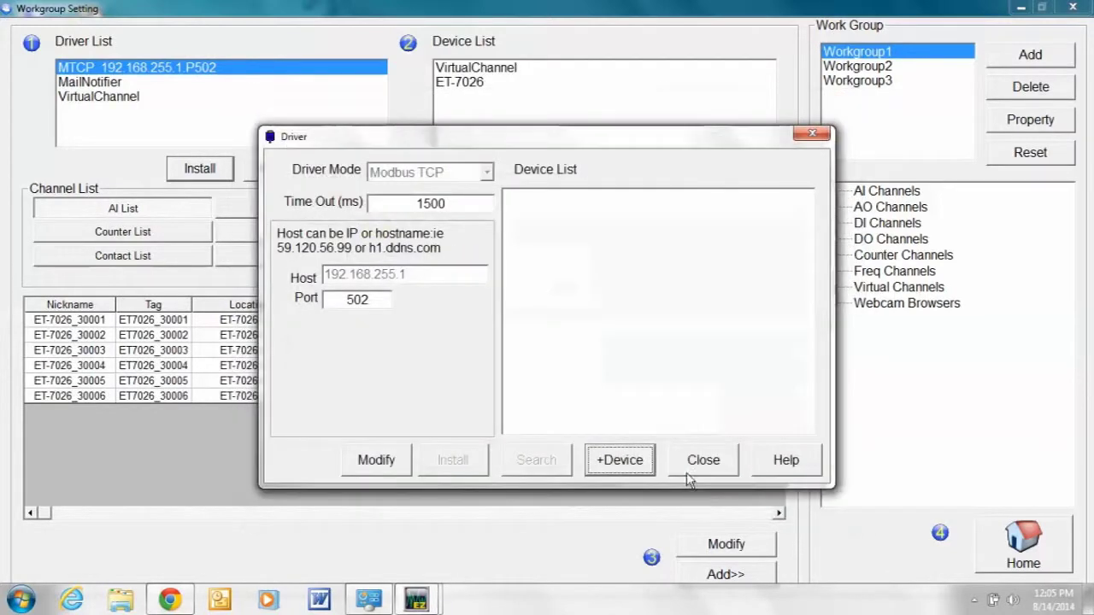
{"action": "left_click", "coordinate": [695, 462]}
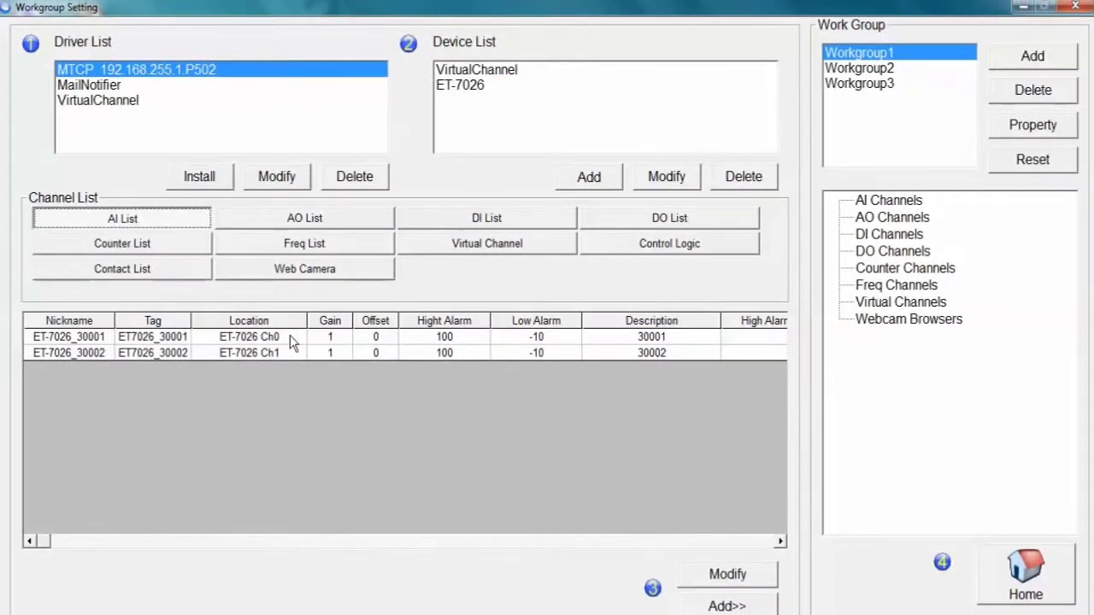
Step: Scale ET-7026_30001 with points 4000→4 and 20000→20, giving gain 0.001 and offset 0
{"action": "double_click", "coordinate": [289, 335]}
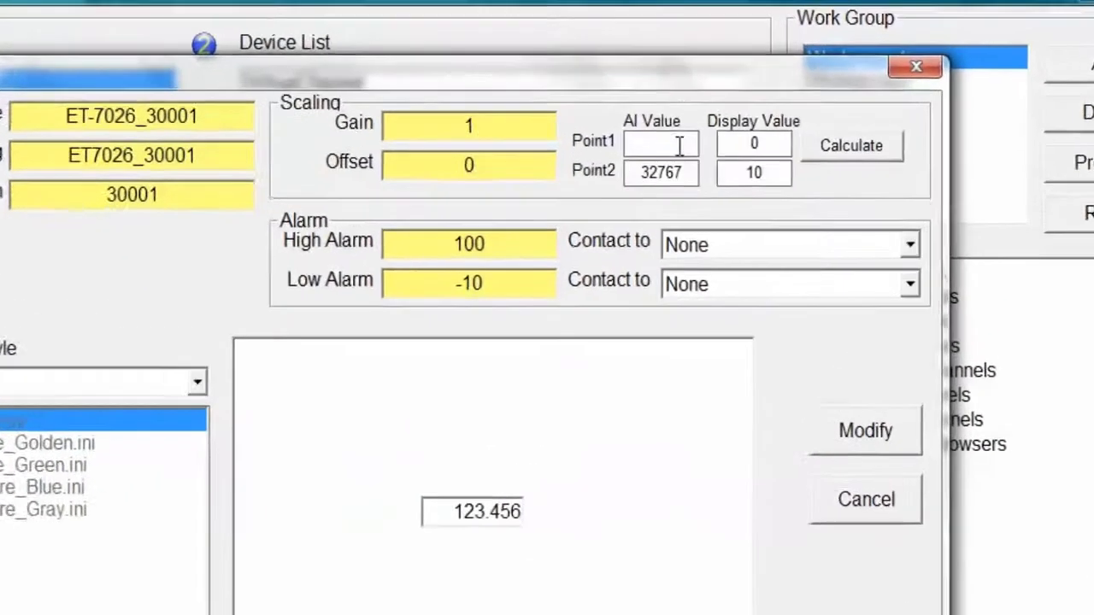
{"action": "left_click", "coordinate": [735, 113]}
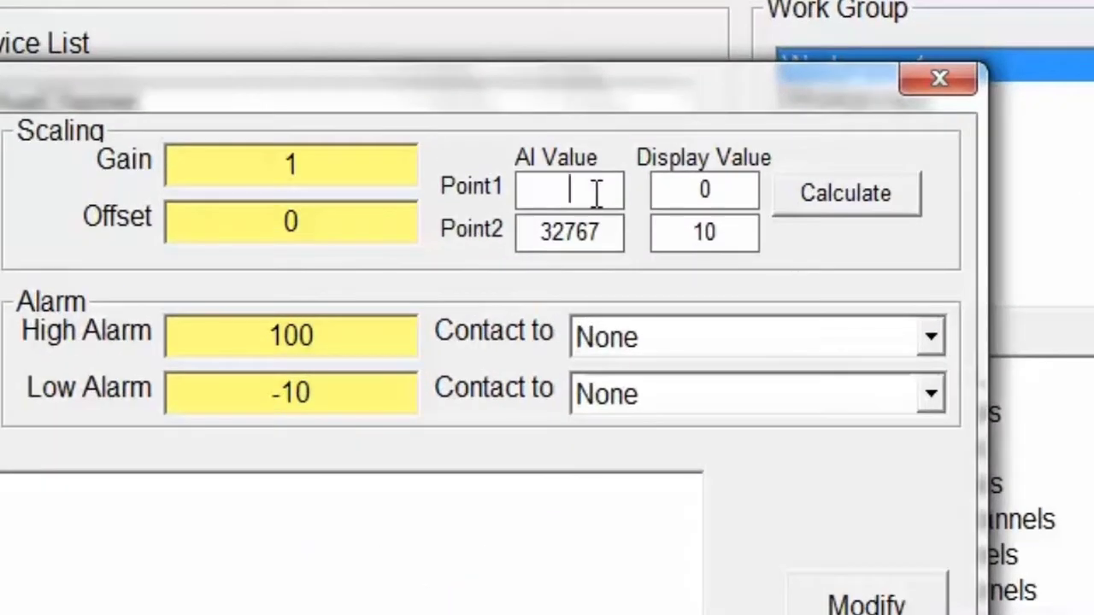
{"action": "type", "text": "4000"}
{"action": "left_click", "coordinate": [611, 235]}
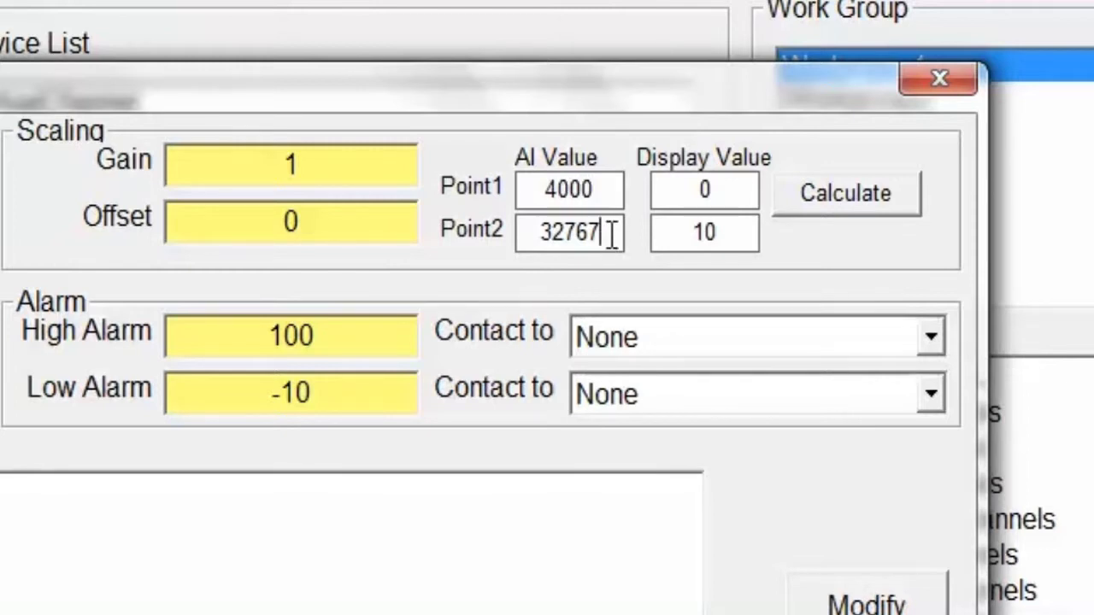
{"action": "key", "text": "BackSpace"}
{"action": "key", "text": "BackSpace"}
{"action": "key", "text": "BackSpace"}
{"action": "key", "text": "BackSpace"}
{"action": "key", "text": "BackSpace"}
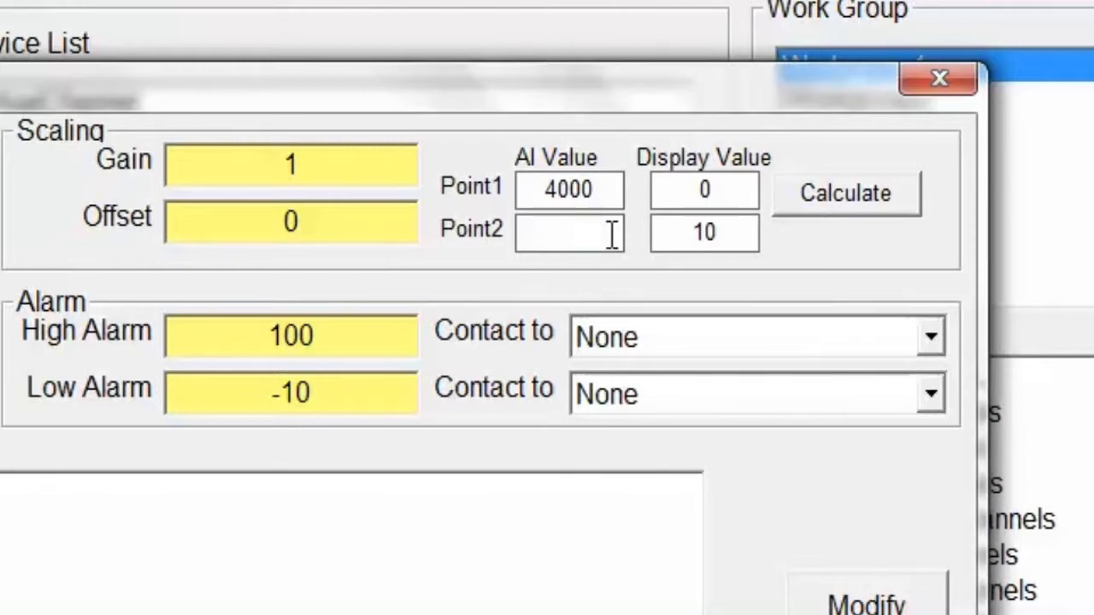
{"action": "type", "text": "20000"}
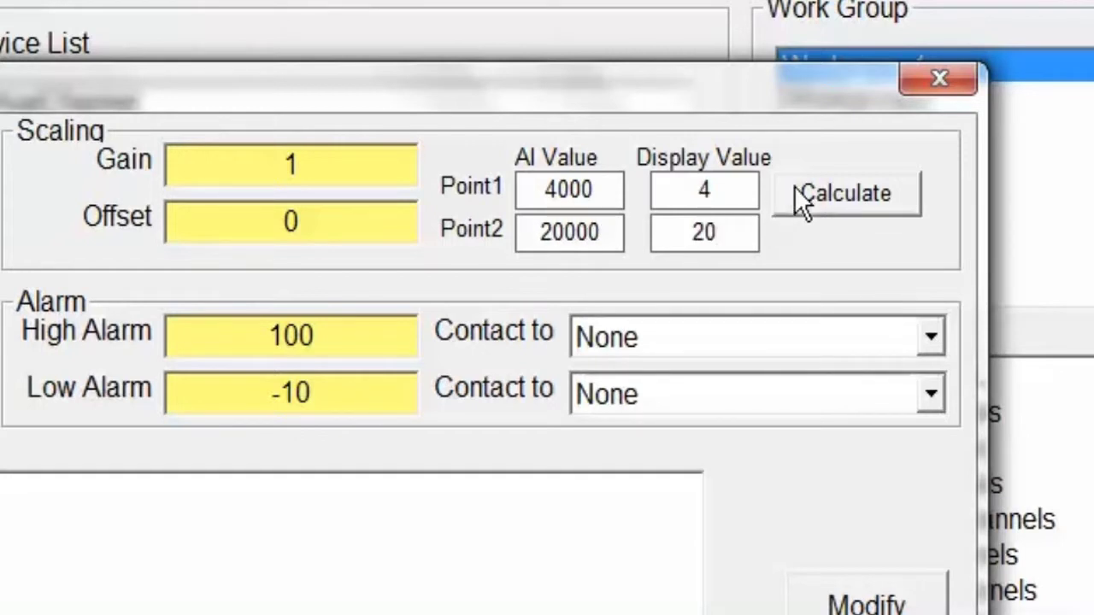
{"action": "left_click", "coordinate": [796, 189]}
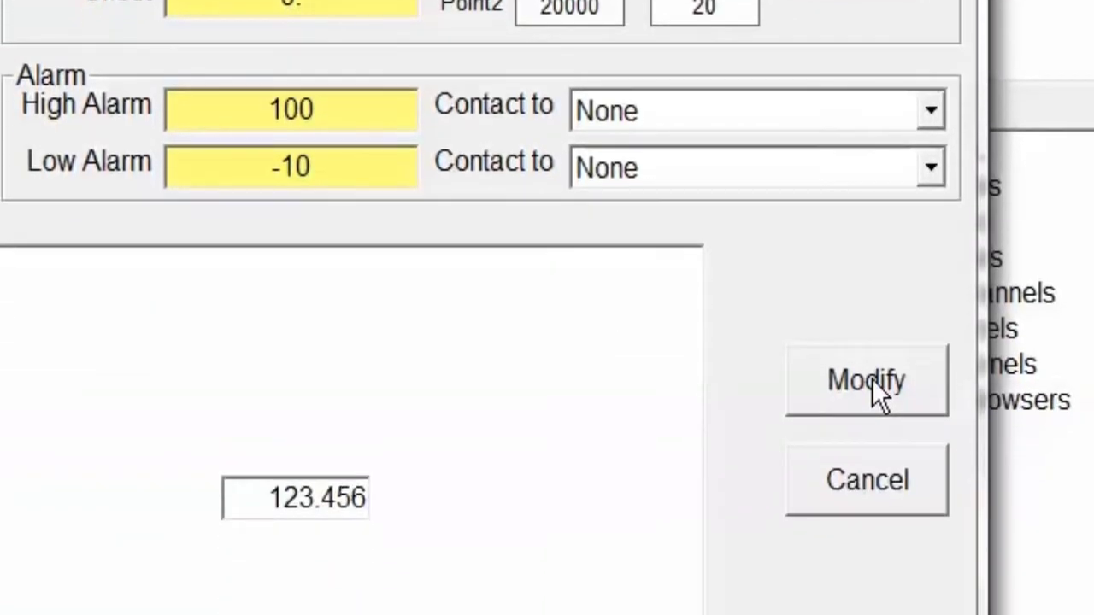
{"action": "left_click", "coordinate": [868, 605]}
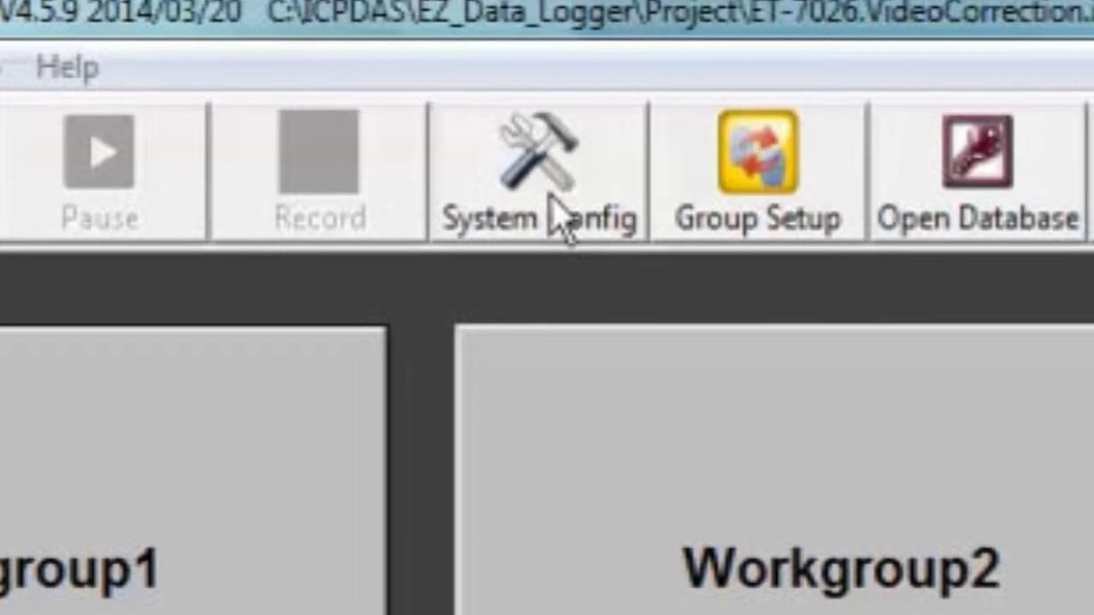
Step: Enable Log Local Database in System Config and save the configuration
{"action": "left_click", "coordinate": [551, 205]}
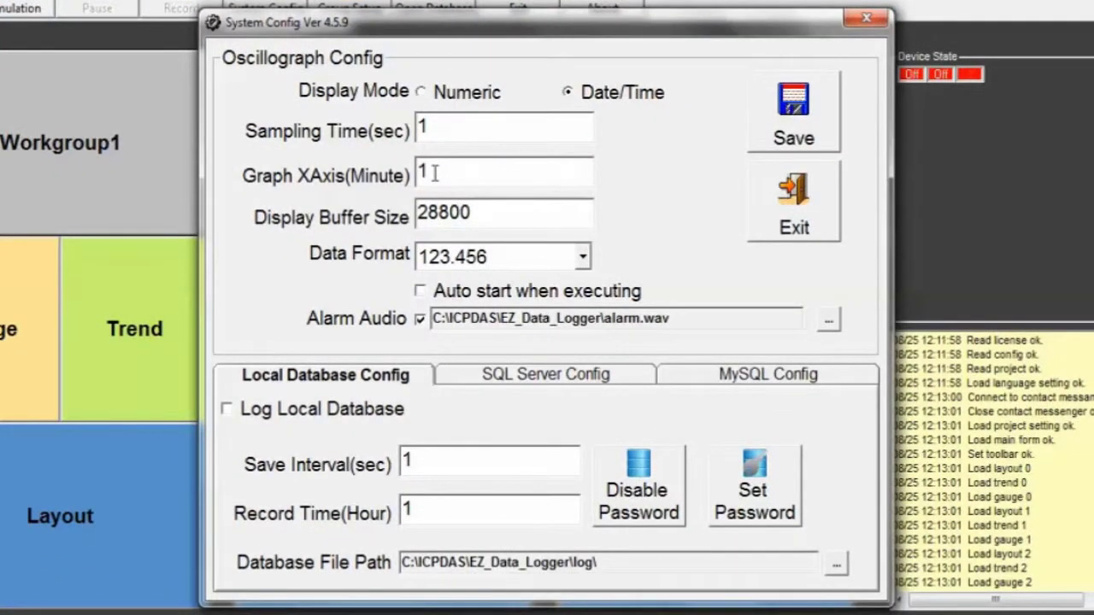
{"action": "left_click", "coordinate": [224, 412]}
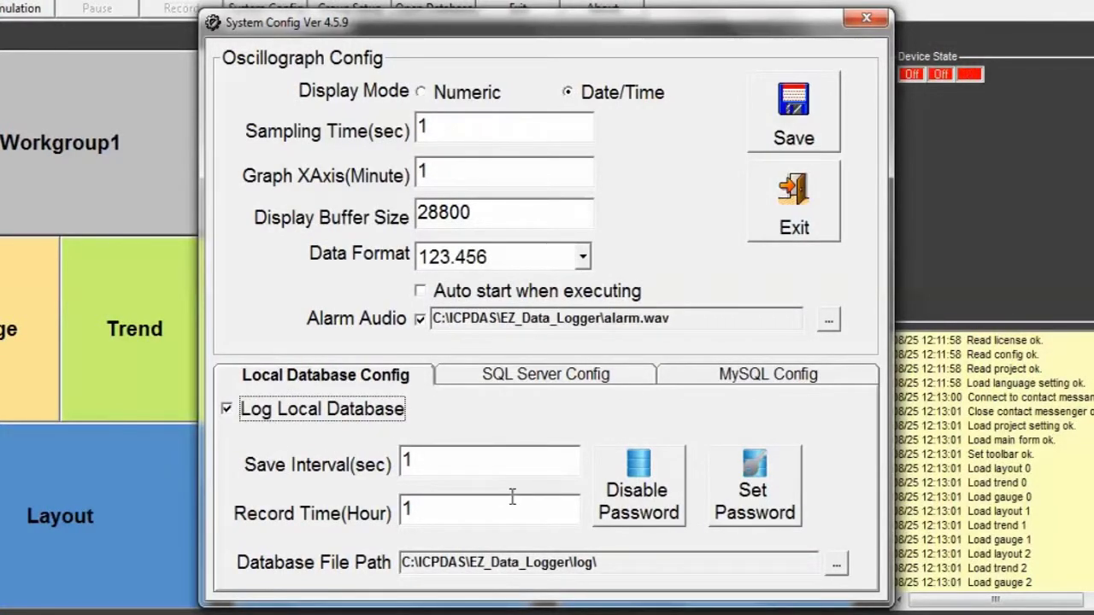
{"action": "left_click", "coordinate": [791, 124]}
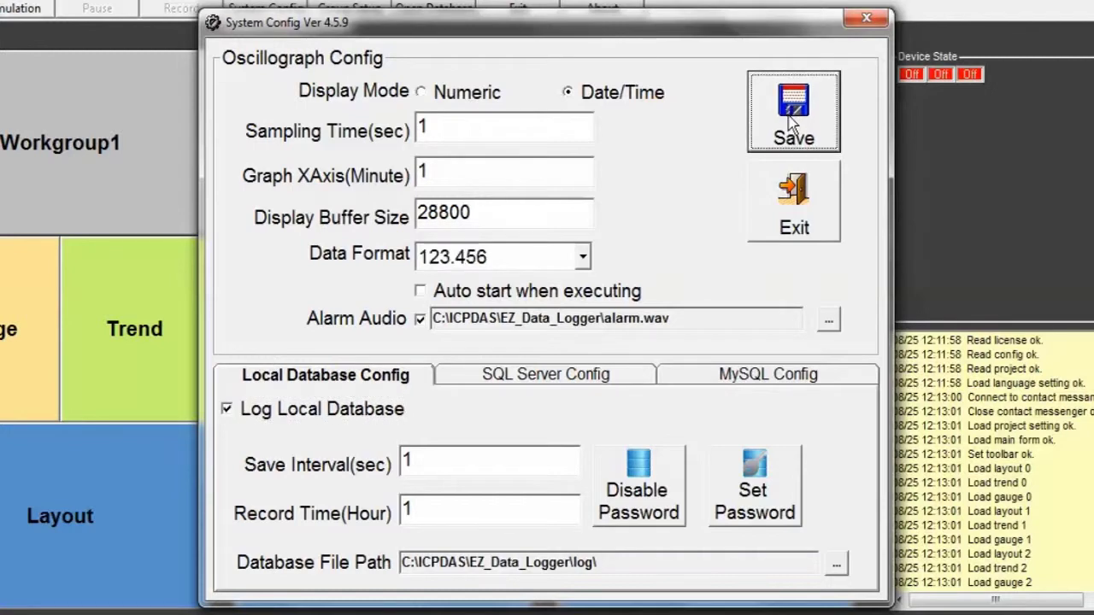
{"action": "left_click", "coordinate": [806, 214]}
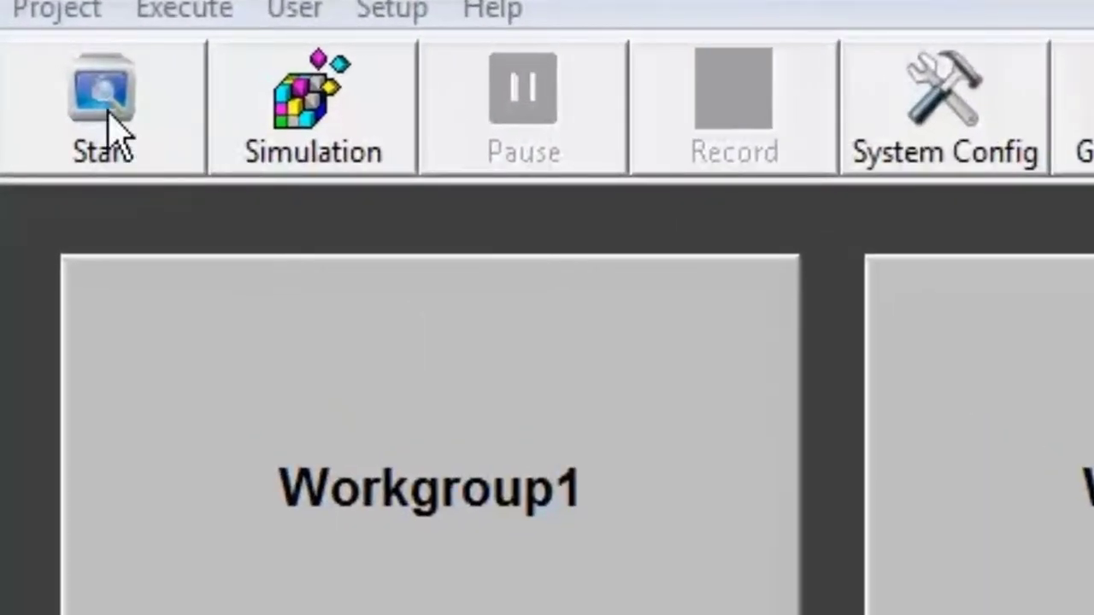
Step: Run the project and view Workgroup1's trend chart plotting ET-7026_30001
{"action": "left_click", "coordinate": [108, 111]}
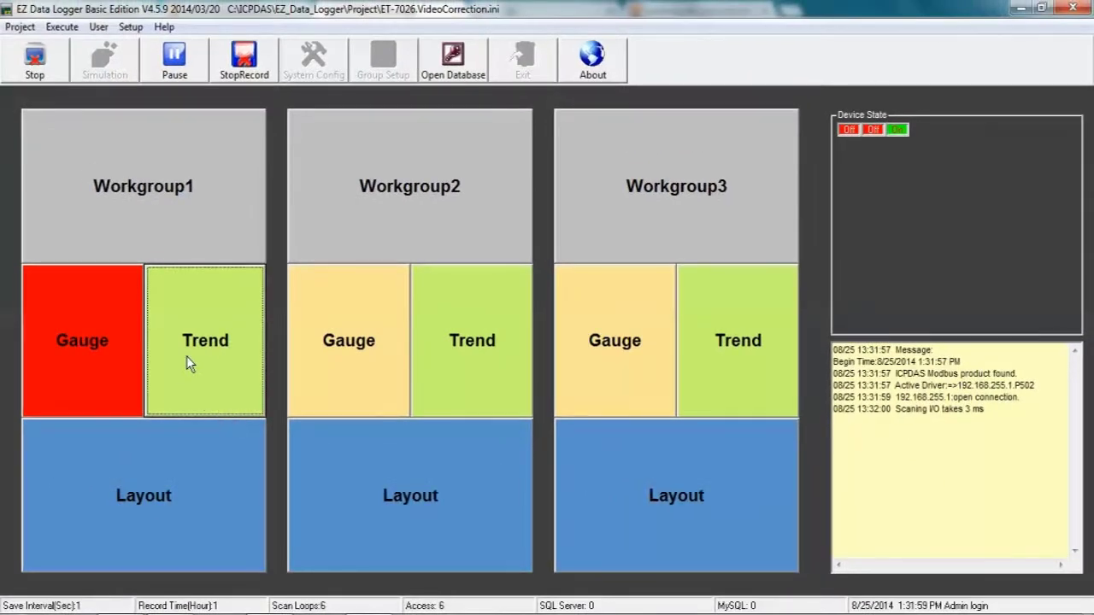
{"action": "left_click", "coordinate": [187, 356]}
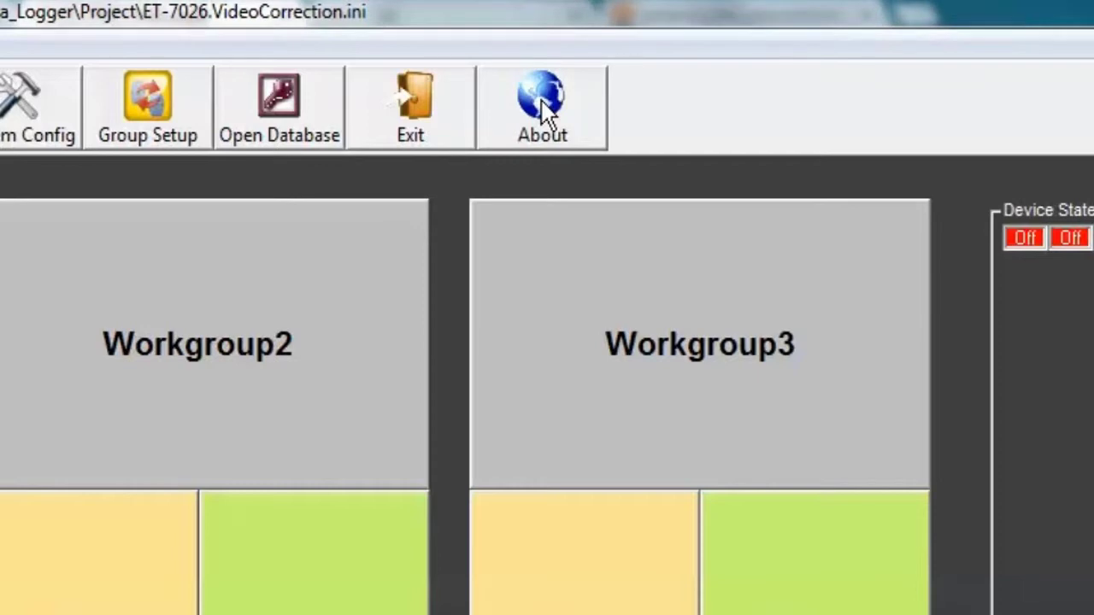
Step: Show the About dialog with version 4.5.9, basic-edition registration and ICP DAS USA contact info
{"action": "left_click", "coordinate": [543, 111]}
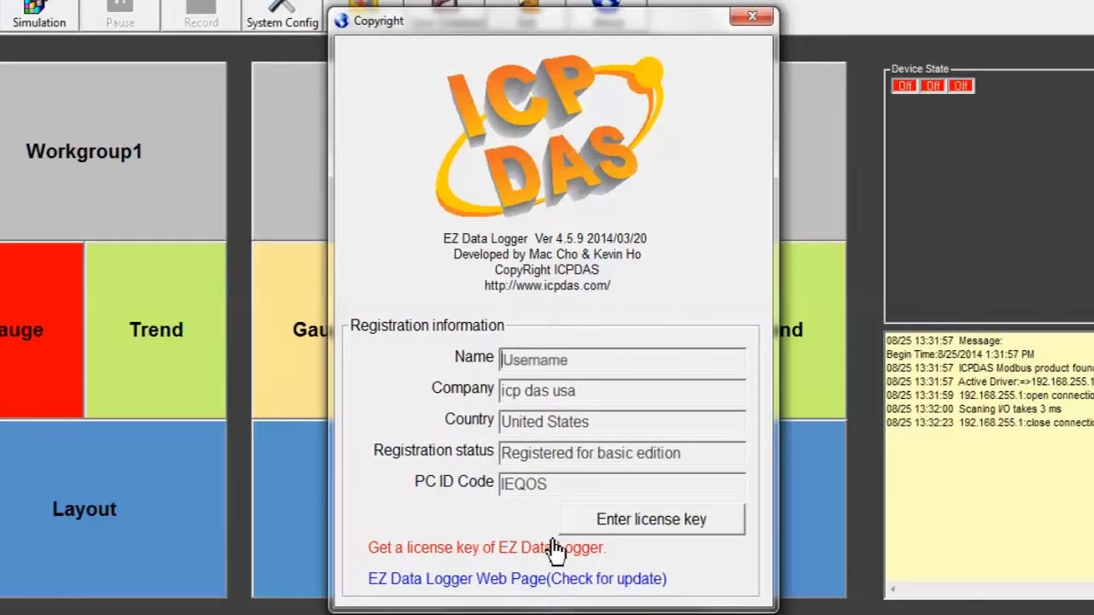
{"action": "mouse_move", "coordinate": [555, 547]}
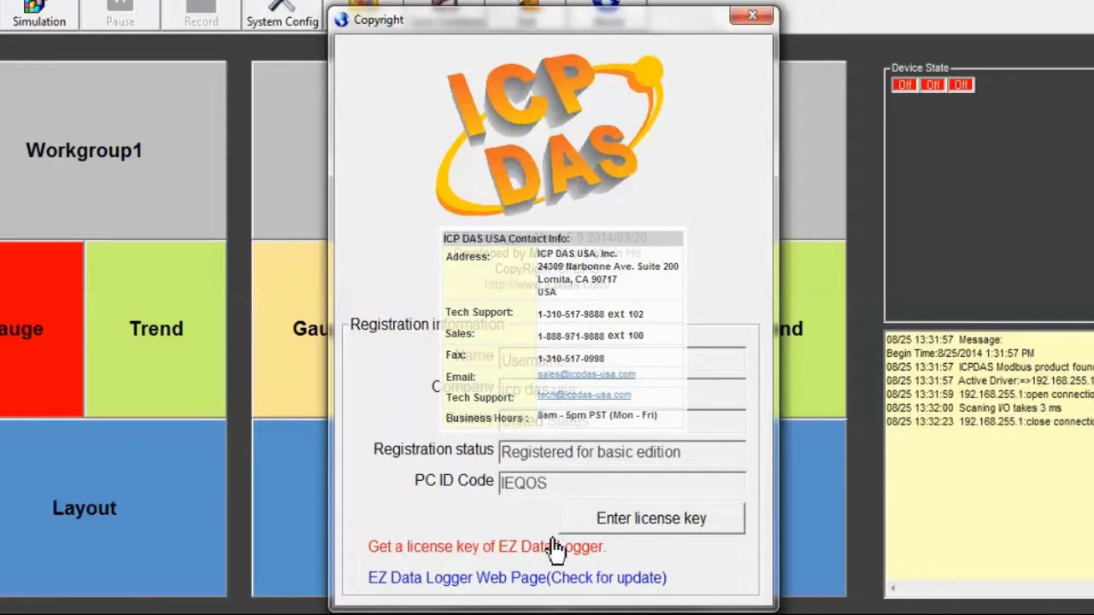